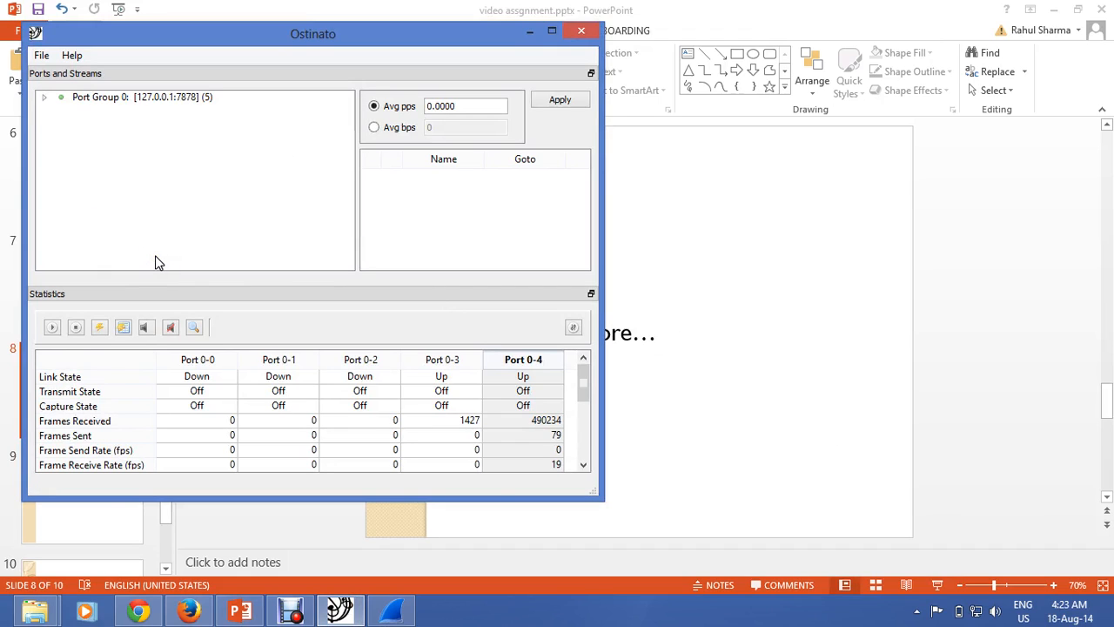
# - Expand Port Group 0 and add a new stream to Port 4, the Realtek PCIe FE Family Controller
pyautogui.click(43, 97)
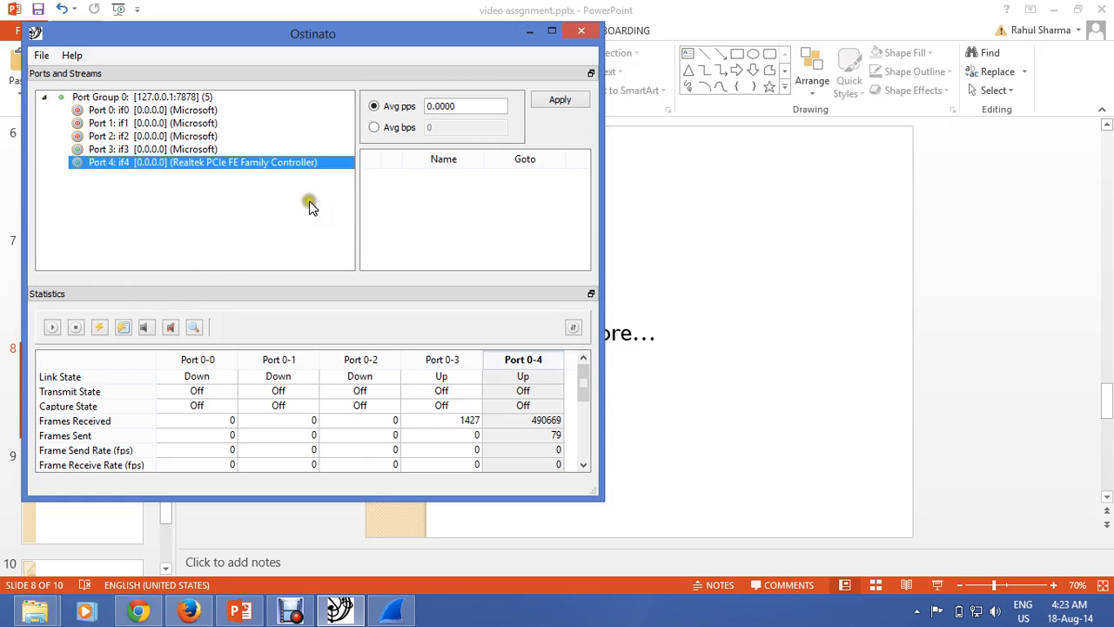
pyautogui.rightClick(419, 183)
pyautogui.click(438, 191)
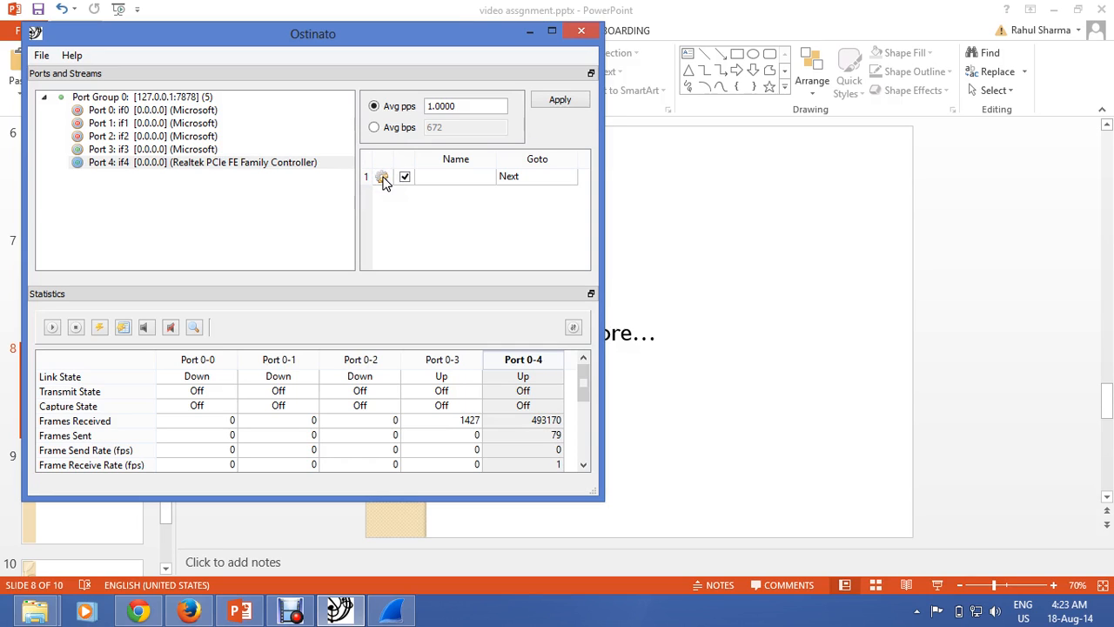
# - Edit the new stream's protocol selection to use Ethernet II for L2, IPv4 for L3 and TCP for L4
pyautogui.click(383, 177)
pyautogui.click(119, 86)
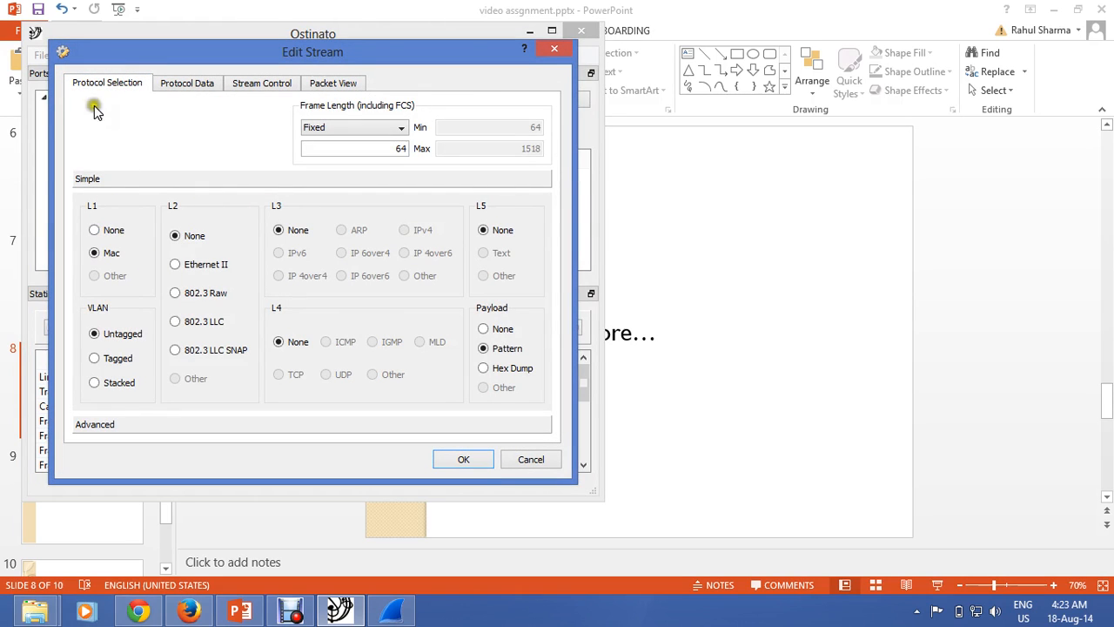
pyautogui.click(146, 280)
pyautogui.click(141, 281)
pyautogui.click(183, 264)
pyautogui.click(345, 296)
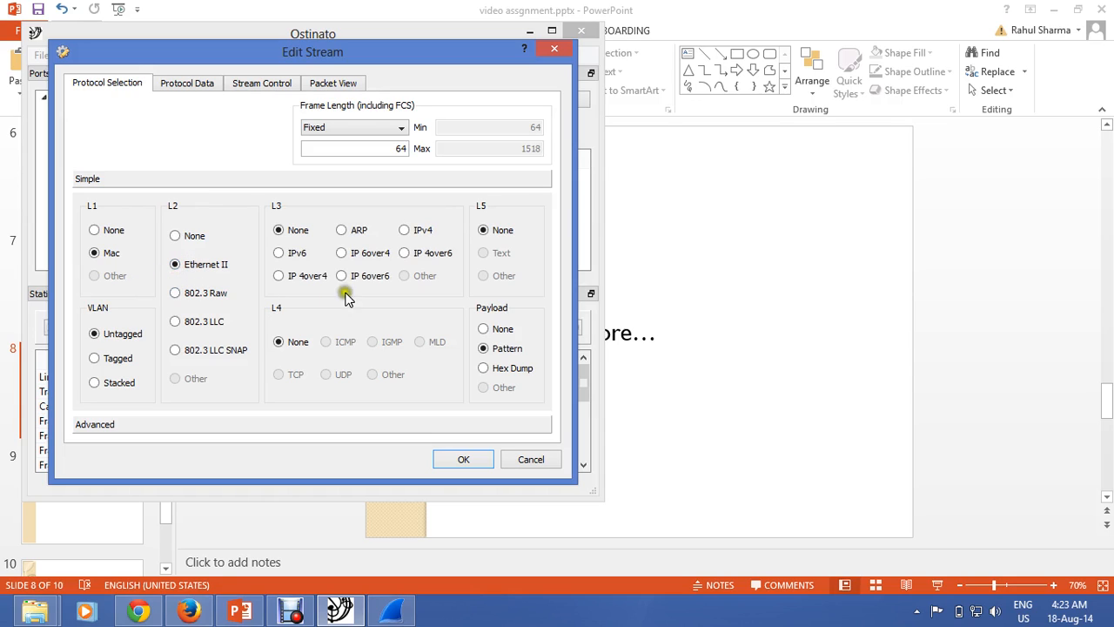
pyautogui.click(405, 232)
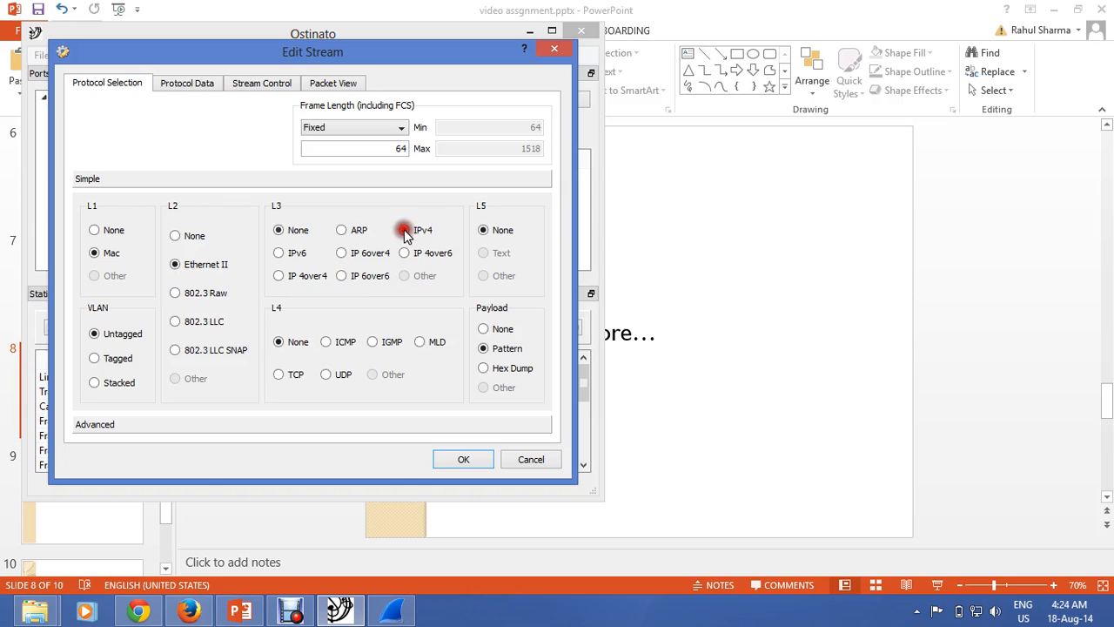
pyautogui.click(279, 375)
pyautogui.click(188, 84)
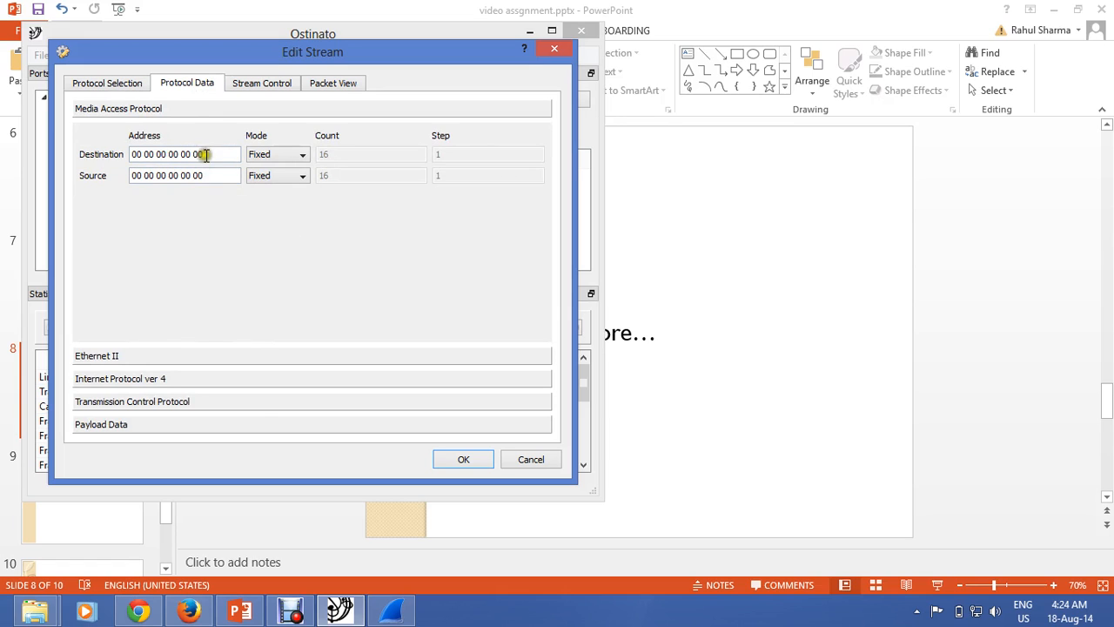
pyautogui.moveTo(217, 153); pyautogui.dragTo(129, 154)
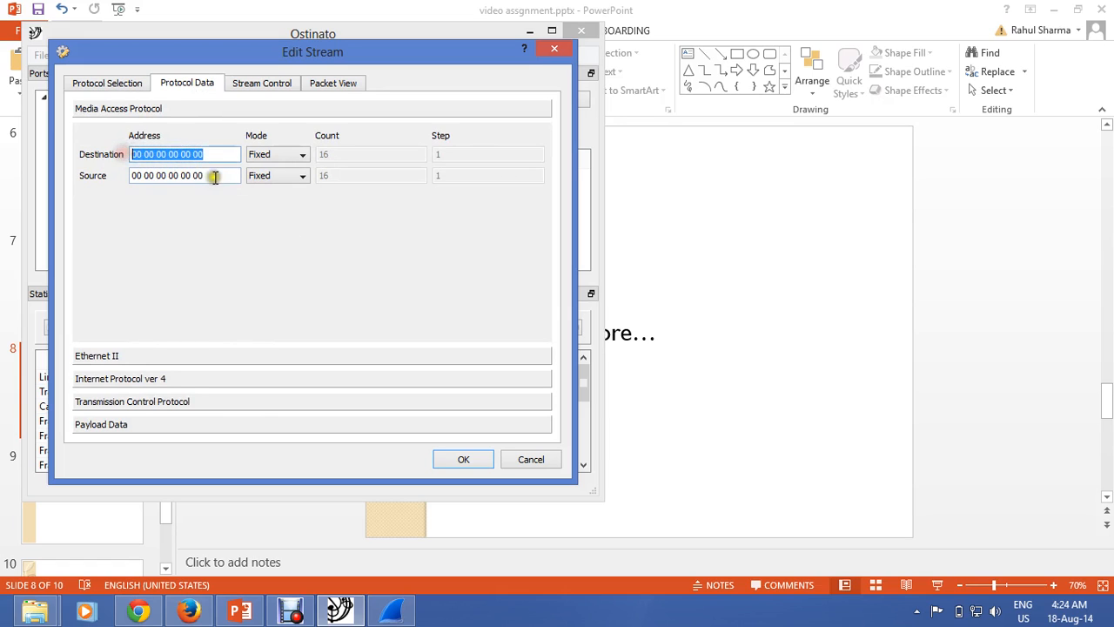
pyautogui.moveTo(211, 174); pyautogui.dragTo(128, 175)
pyautogui.moveTo(210, 154); pyautogui.dragTo(122, 154)
pyautogui.write('12 38 28 38 32 F2')
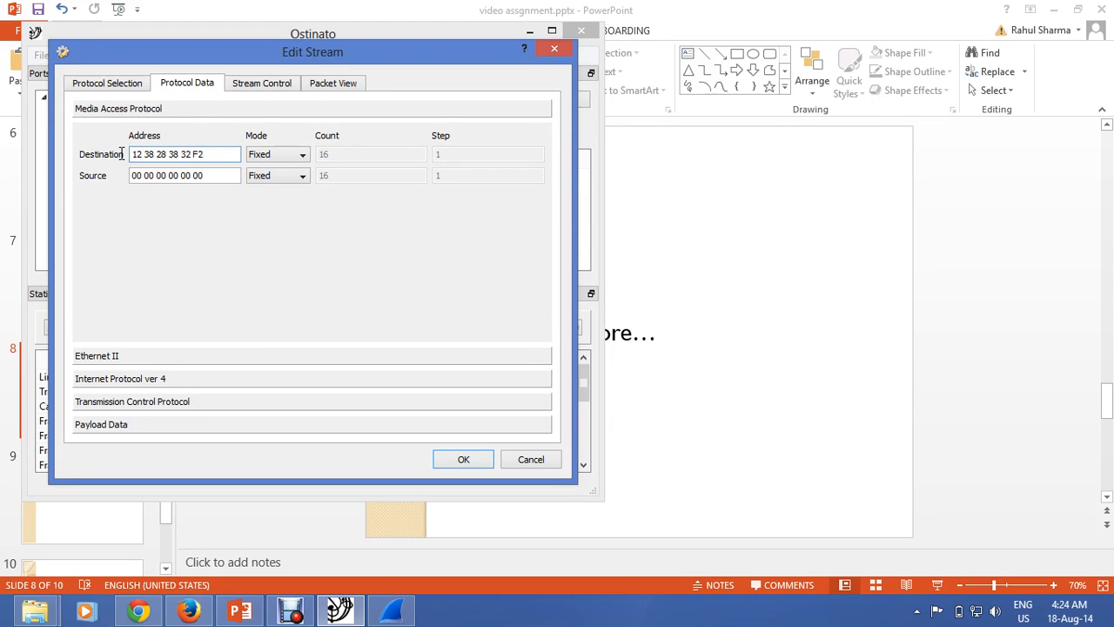
pyautogui.moveTo(209, 175); pyautogui.dragTo(136, 174)
pyautogui.write('03 E3 28 C8 23 C8')
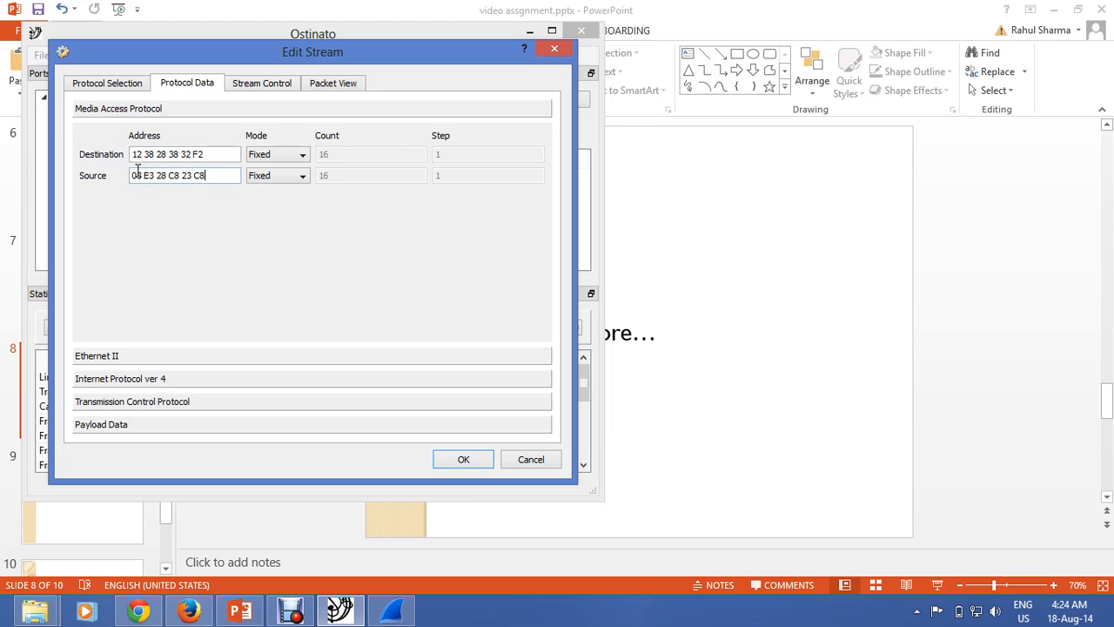
# - Examine the Internet Protocol ver 4 header fields, including the version, header length and protocol overrides, fragment flags and time to live
pyautogui.click(150, 377)
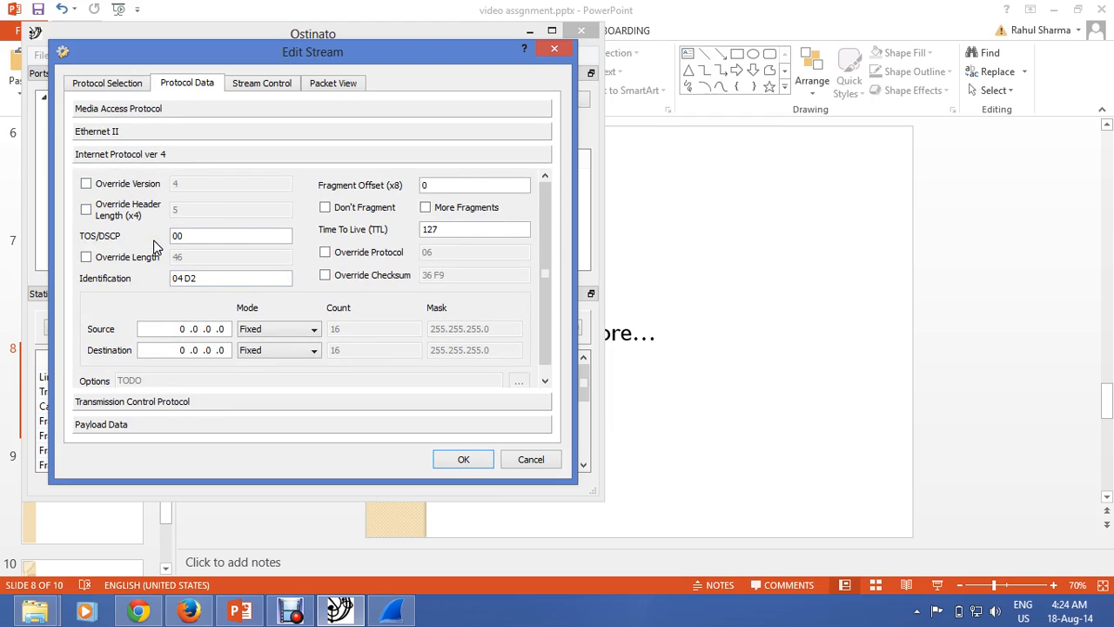
pyautogui.click(177, 278)
pyautogui.click(86, 185)
pyautogui.click(86, 184)
pyautogui.click(87, 210)
pyautogui.click(87, 210)
pyautogui.click(427, 208)
pyautogui.click(427, 208)
pyautogui.click(334, 210)
pyautogui.click(334, 210)
pyautogui.doubleClick(418, 229)
pyautogui.click(325, 252)
pyautogui.click(325, 252)
# - Set both the source and destination IPv4 addresses of the stream to 127.0.0.1
pyautogui.moveTo(183, 329); pyautogui.dragTo(254, 330)
pyautogui.moveTo(143, 350); pyautogui.dragTo(242, 350)
pyautogui.moveTo(144, 329); pyautogui.dragTo(228, 329)
pyautogui.moveTo(142, 350); pyautogui.dragTo(232, 330)
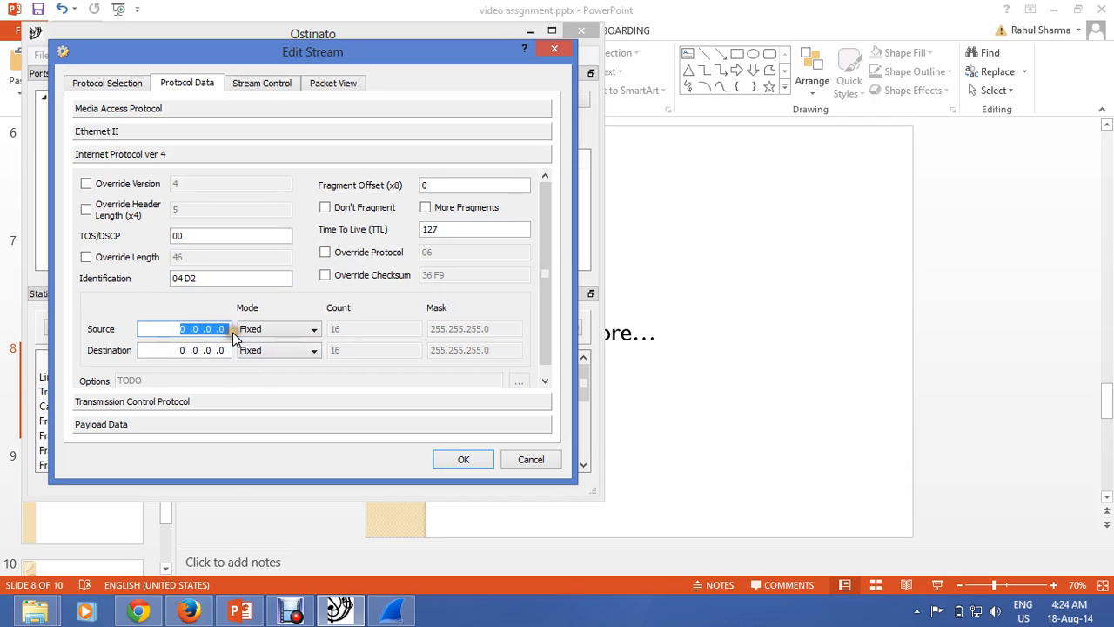
pyautogui.write('127.0')
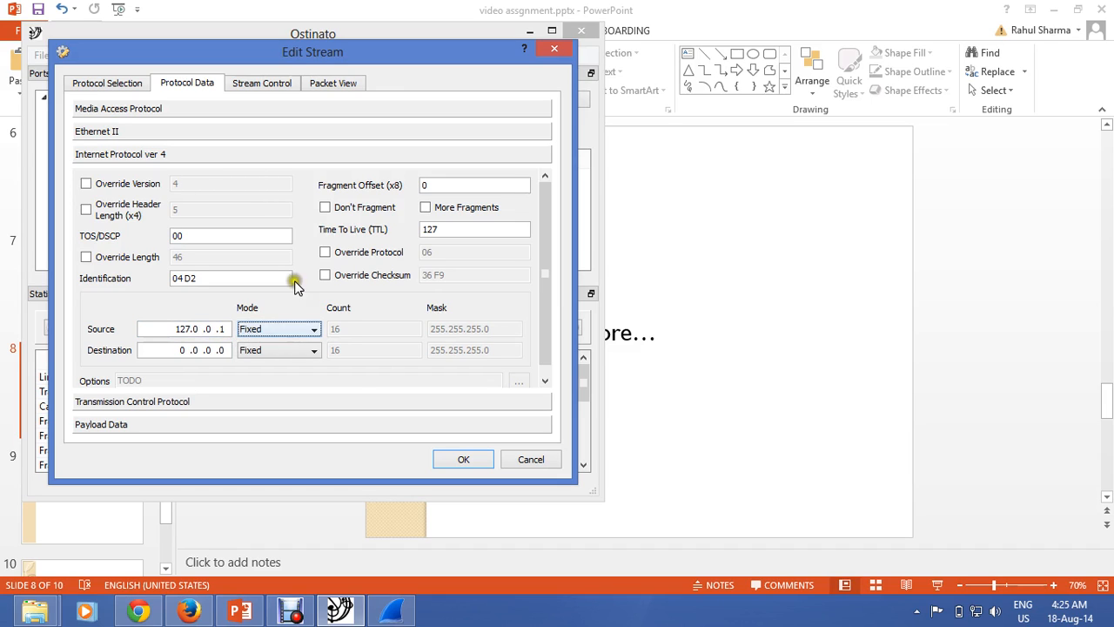
pyautogui.moveTo(179, 350); pyautogui.dragTo(229, 350)
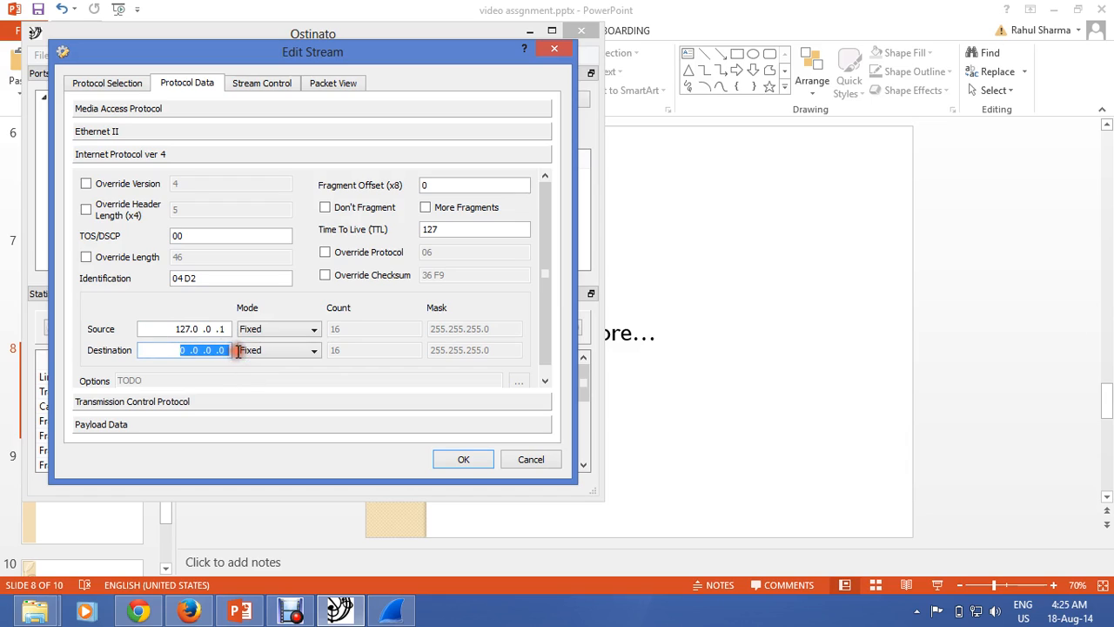
pyautogui.write('127')
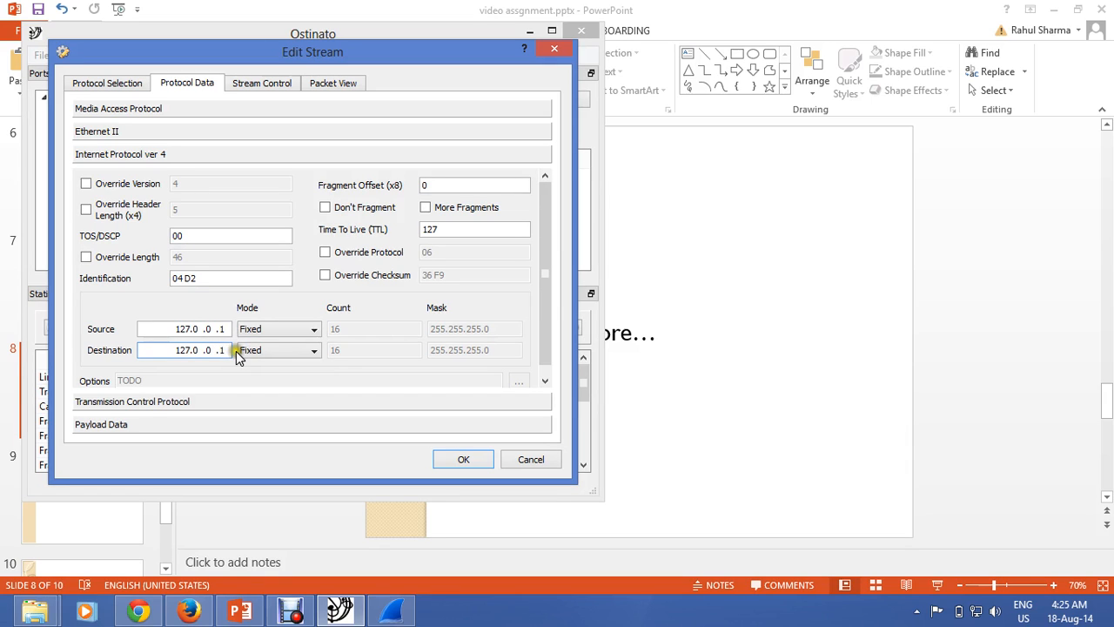
# - Examine the Transmission Control Protocol source and destination port overrides, sequence number and acknowledgement number
pyautogui.click(105, 402)
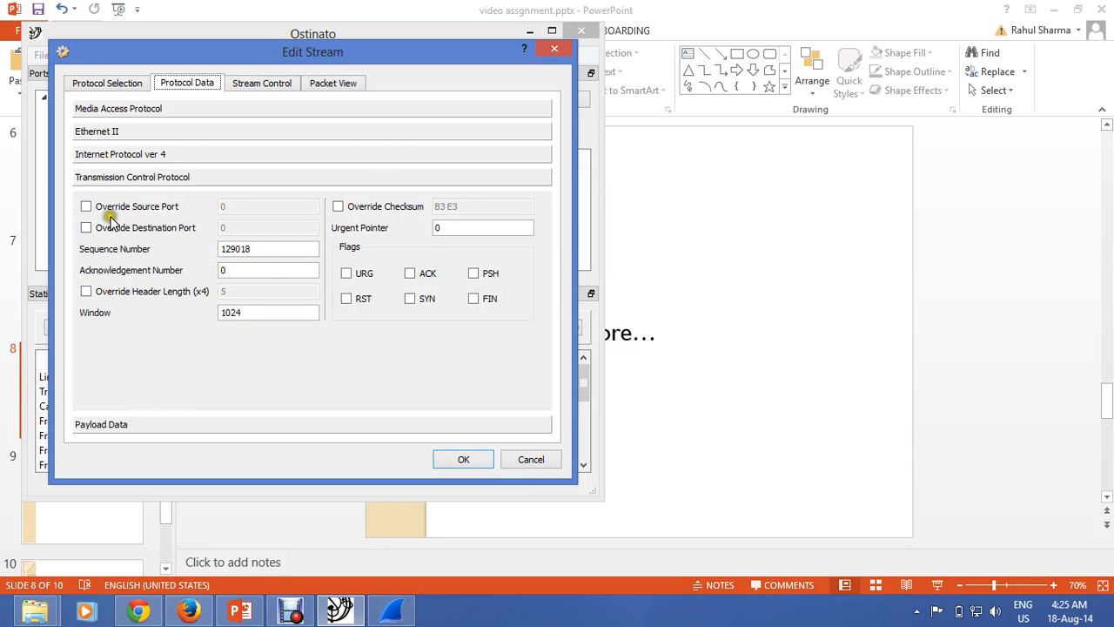
pyautogui.click(86, 206)
pyautogui.click(86, 207)
pyautogui.click(86, 228)
pyautogui.click(87, 228)
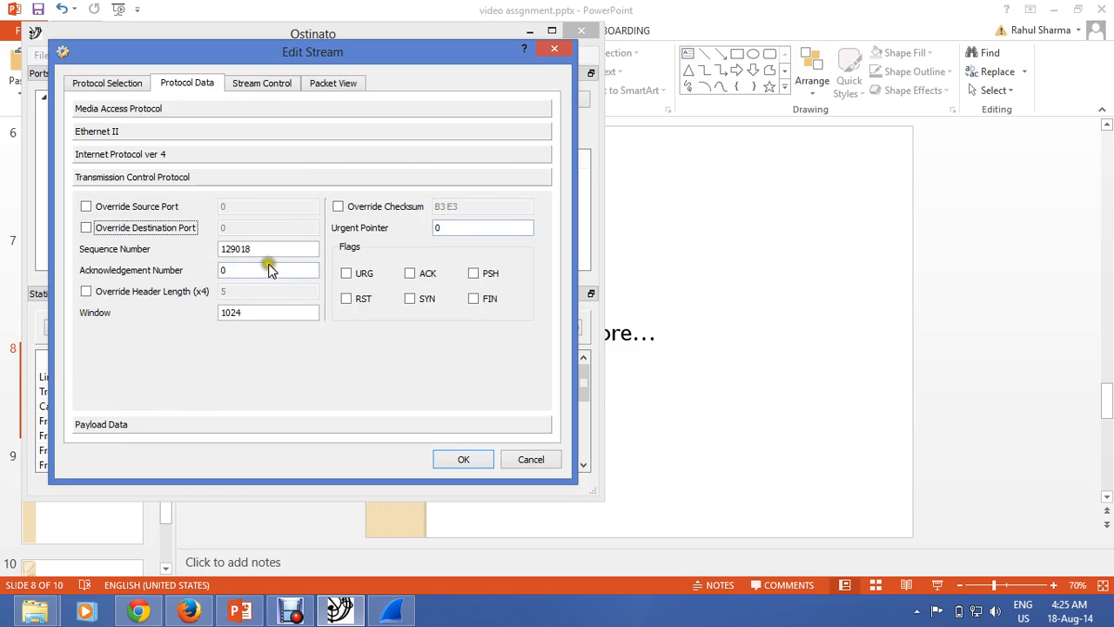
pyautogui.moveTo(263, 248); pyautogui.dragTo(186, 249)
pyautogui.moveTo(262, 267); pyautogui.dragTo(192, 270)
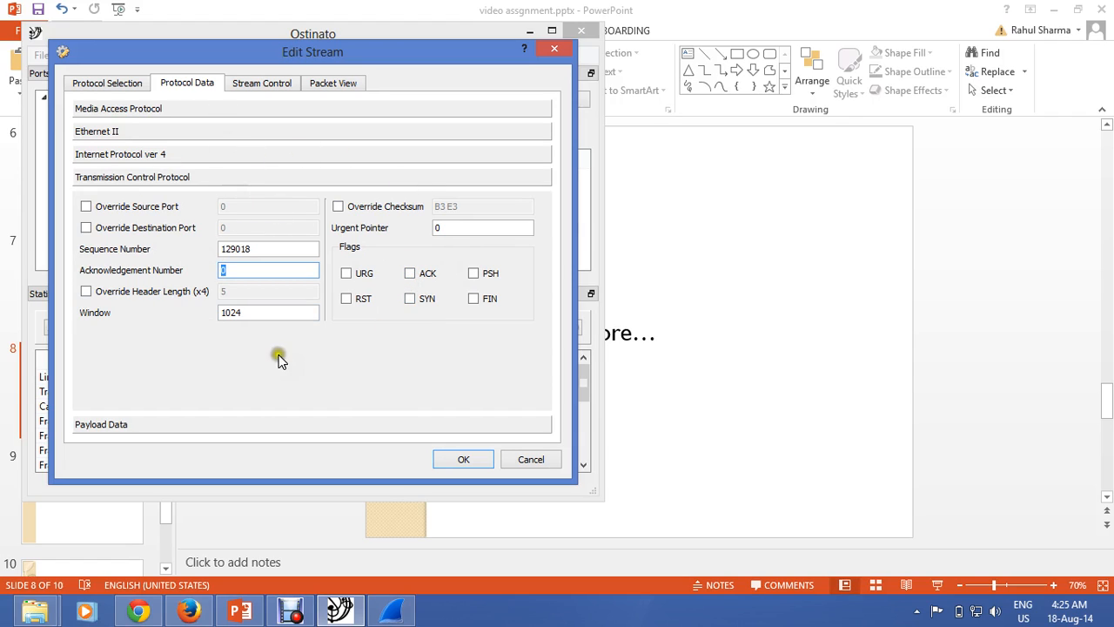
# - Examine the stream control settings for packet and burst sending modes, leaving the stream set to send packets
pyautogui.click(269, 87)
pyautogui.click(251, 142)
pyautogui.moveTo(251, 142); pyautogui.dragTo(276, 142)
pyautogui.moveTo(356, 148); pyautogui.dragTo(406, 150)
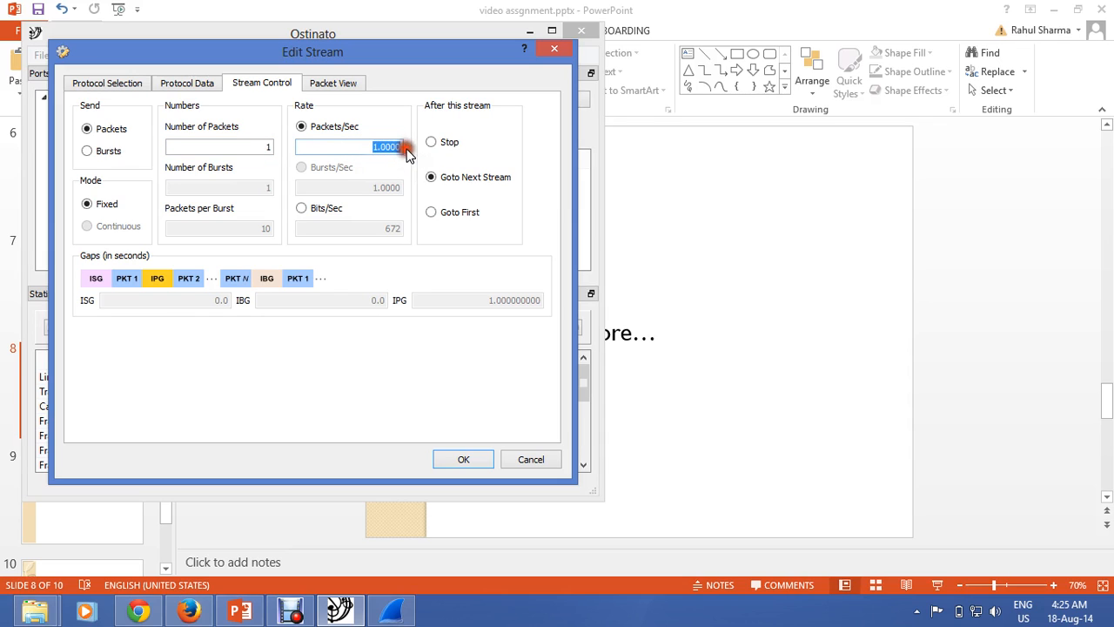
pyautogui.click(106, 151)
pyautogui.click(227, 186)
pyautogui.moveTo(227, 186); pyautogui.dragTo(277, 196)
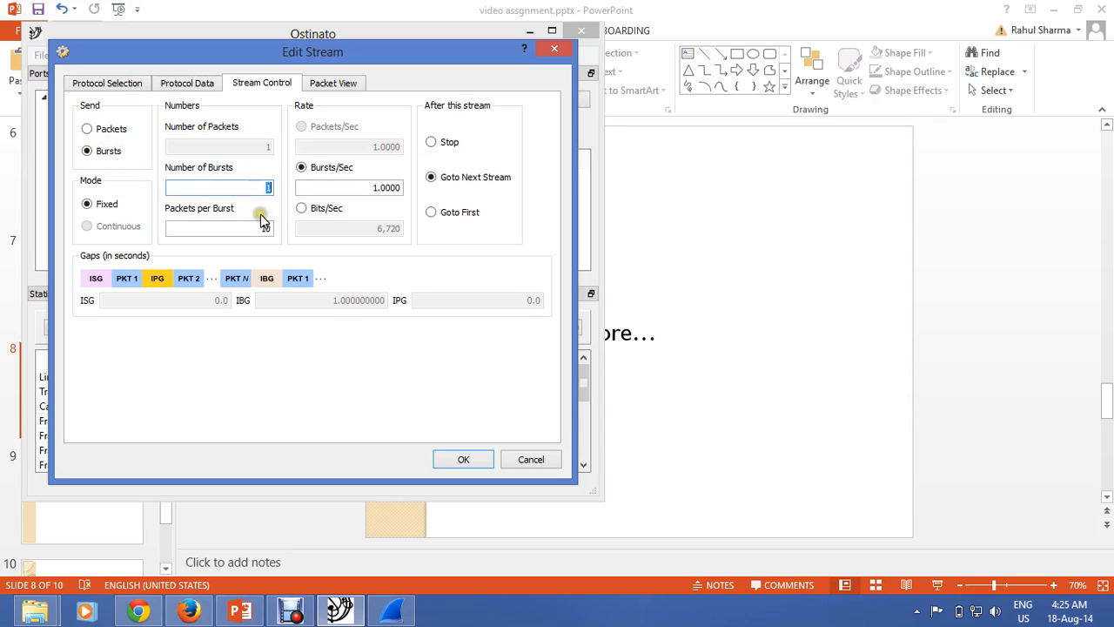
pyautogui.click(87, 129)
# - Set the number of packets to 100 and the rate to 10 packets per second
pyautogui.moveTo(228, 147); pyautogui.dragTo(281, 151)
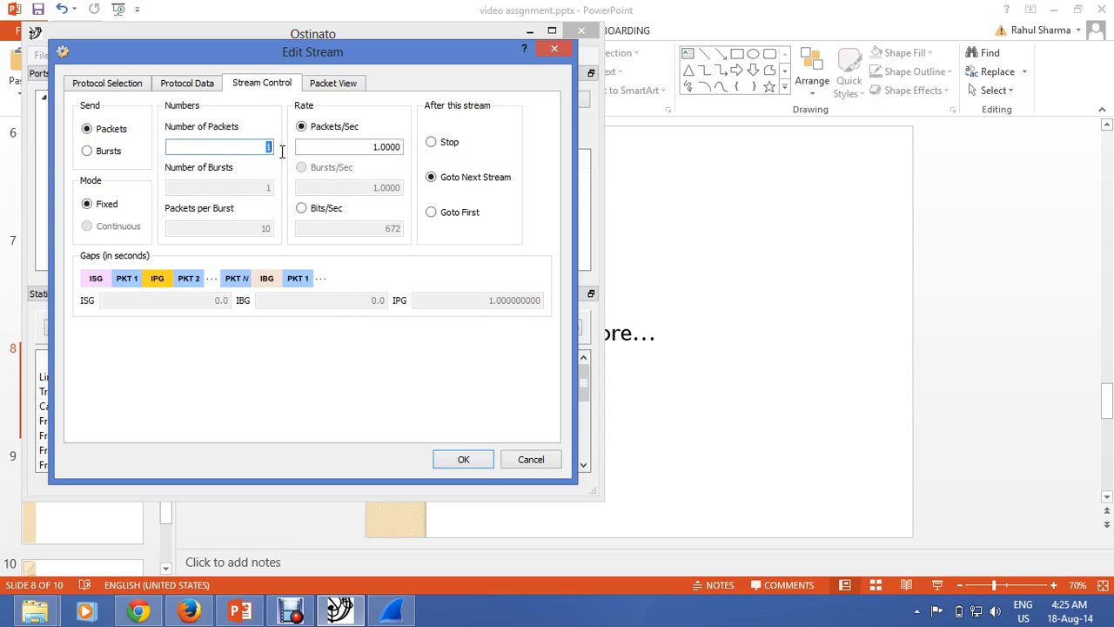
pyautogui.click(377, 148)
pyautogui.write('0')
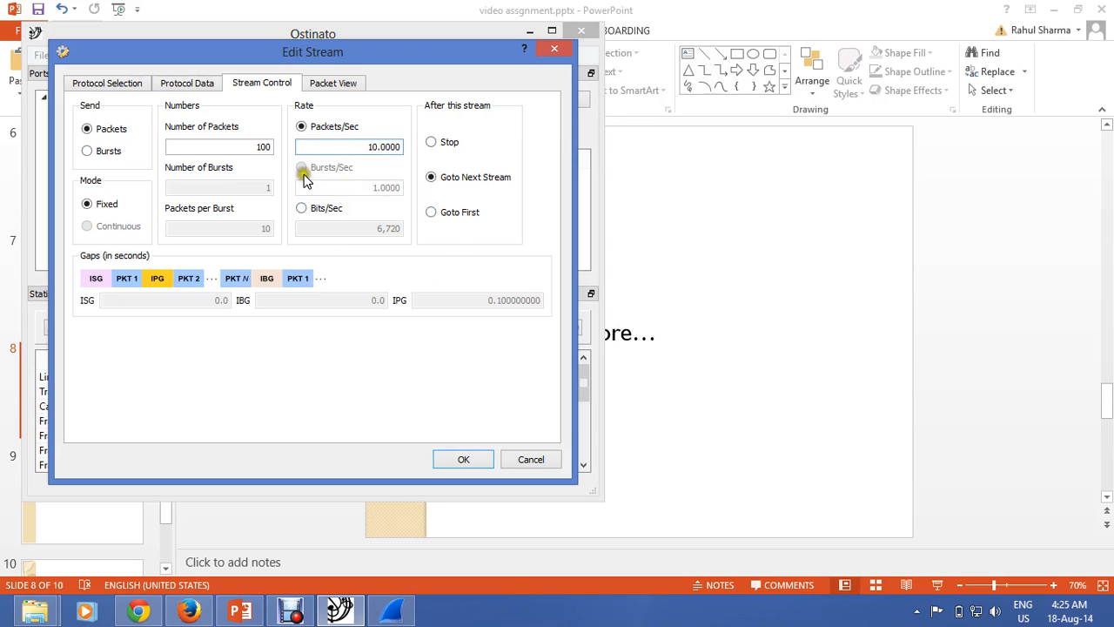
# - Inspect the MAC destination and source bytes in the stream's packet view
pyautogui.click(325, 84)
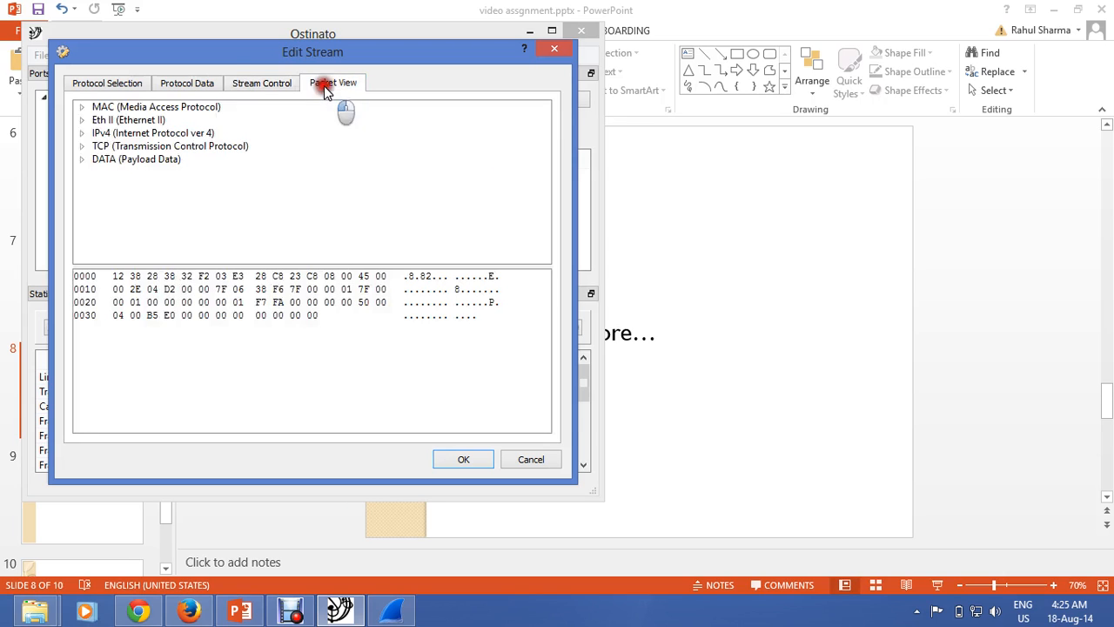
pyautogui.click(81, 107)
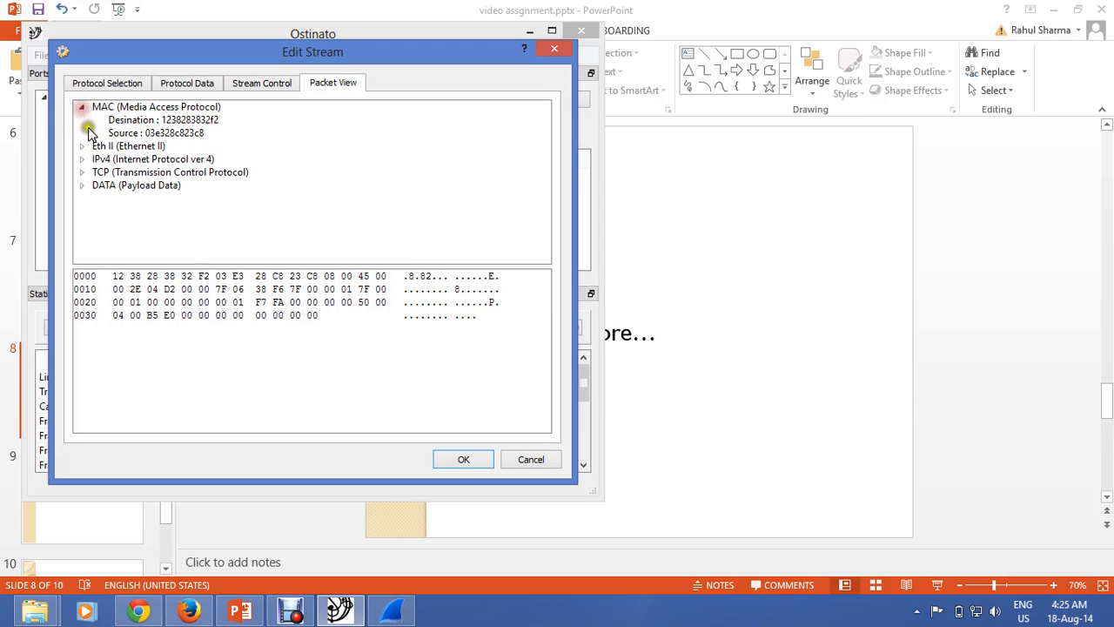
pyautogui.click(146, 122)
pyautogui.click(151, 133)
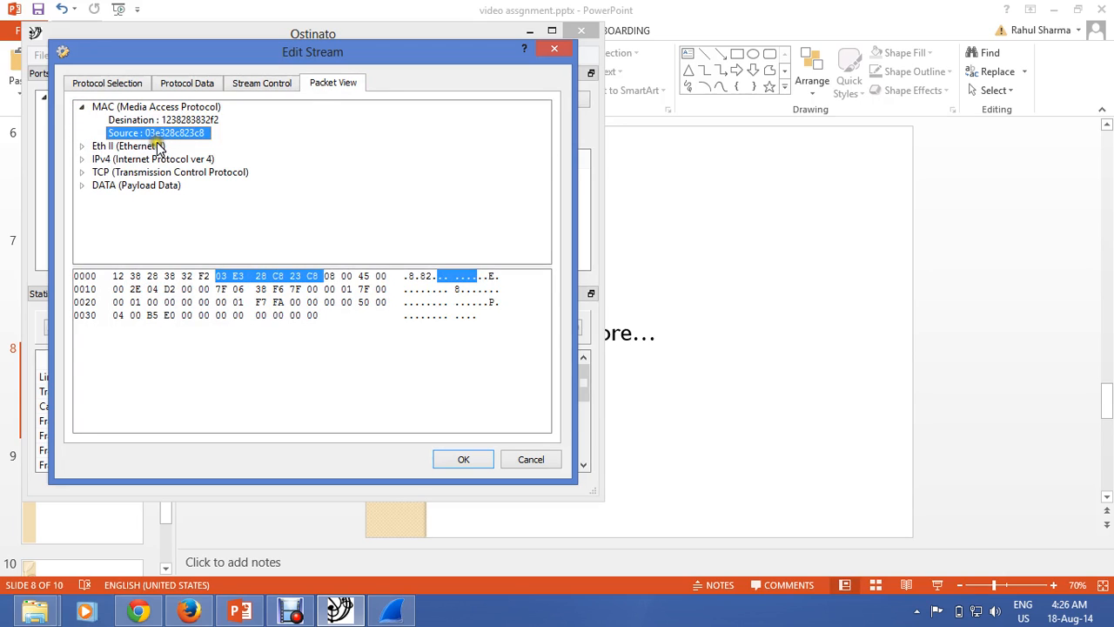
pyautogui.click(81, 106)
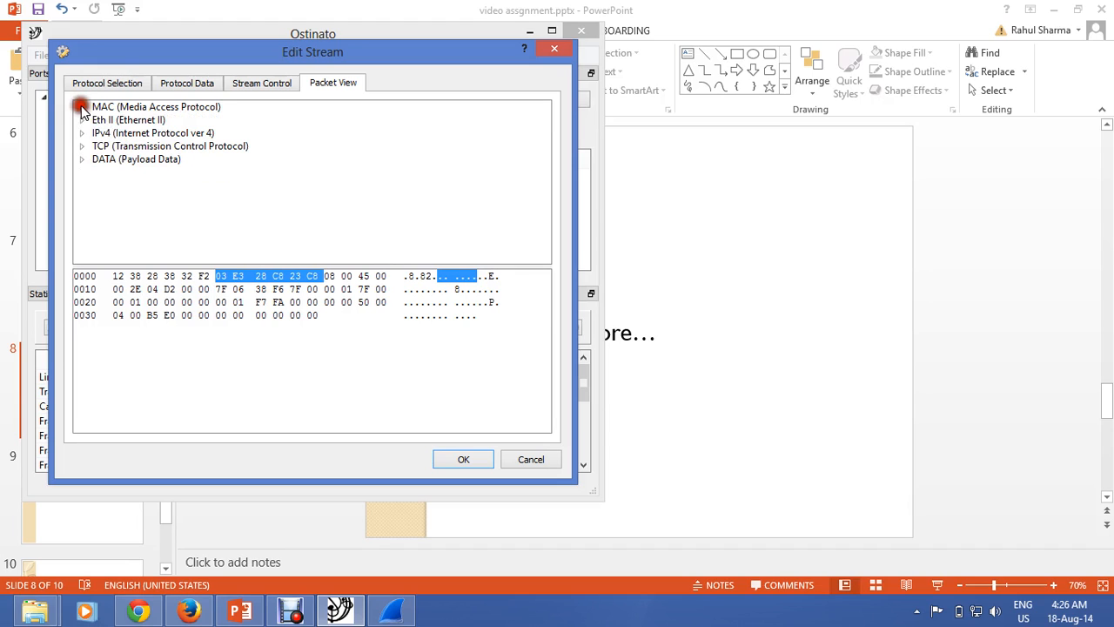
# - Inspect the IPv4 header fields and the source and destination address bytes in the packet view
pyautogui.click(82, 133)
pyautogui.scroll(-1, 132, 173)
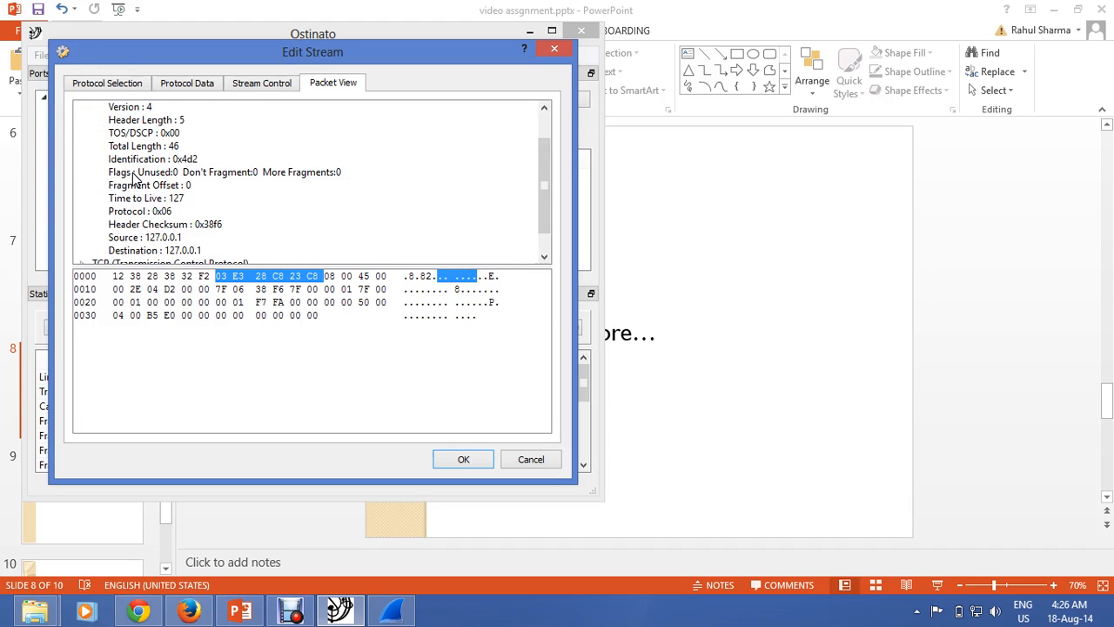
pyautogui.click(155, 237)
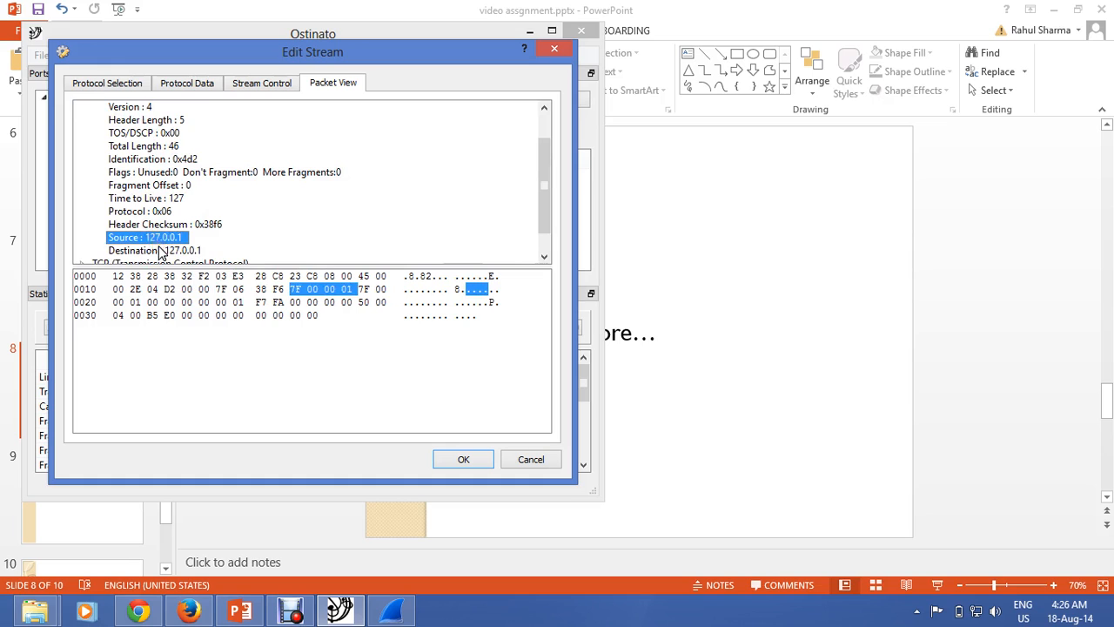
pyautogui.click(155, 250)
pyautogui.scroll(1, 87, 174)
pyautogui.click(81, 133)
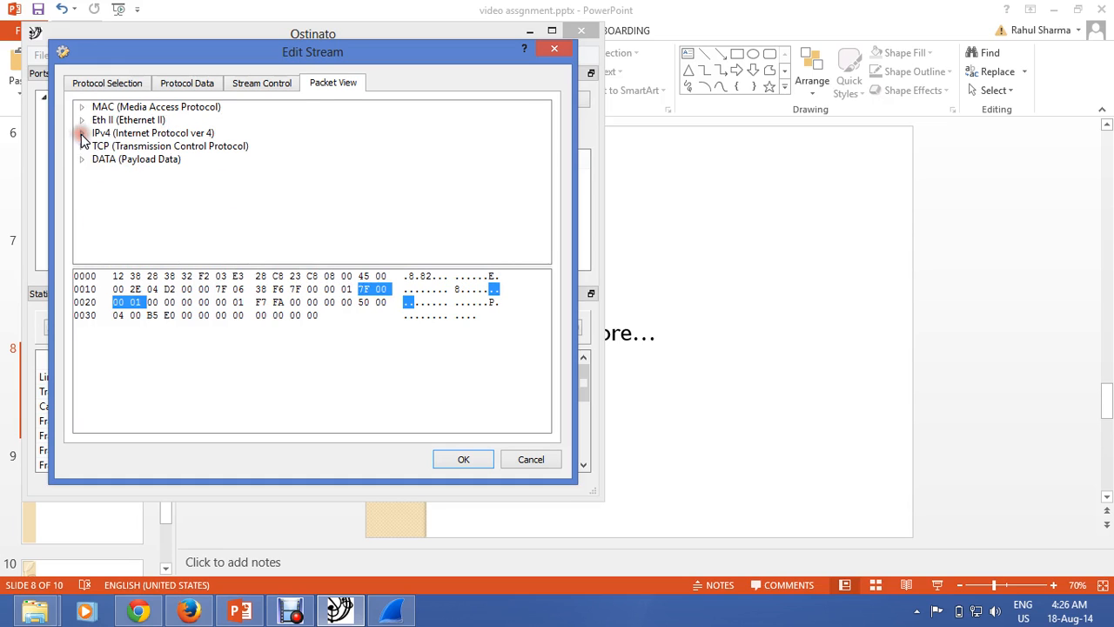
# - Inspect the TCP source and destination port bytes in the packet view
pyautogui.click(81, 146)
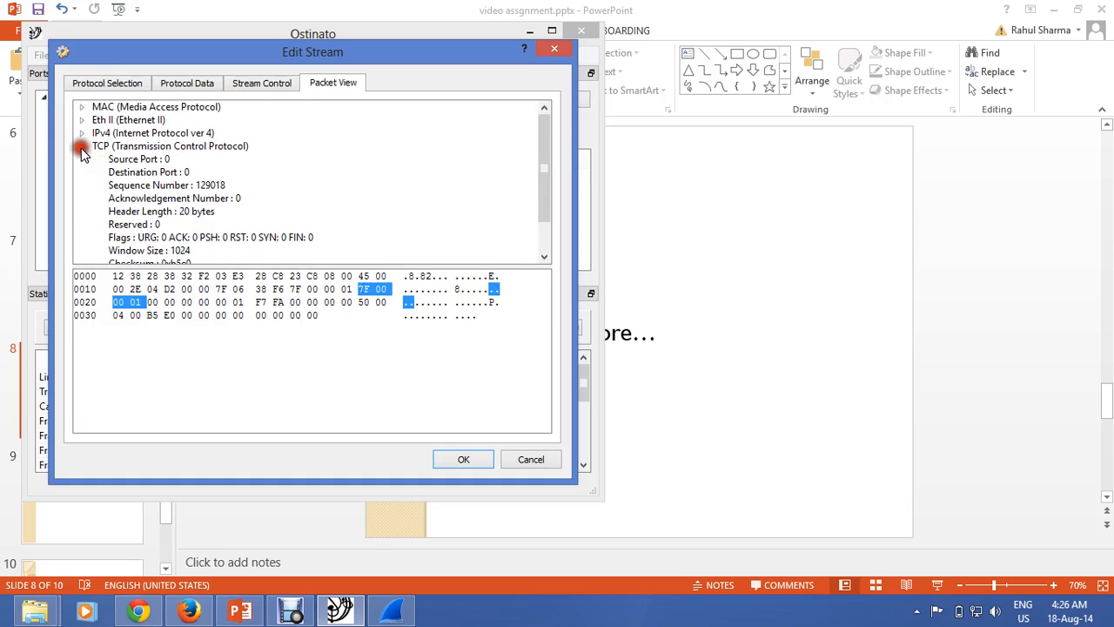
pyautogui.click(134, 161)
pyautogui.click(150, 173)
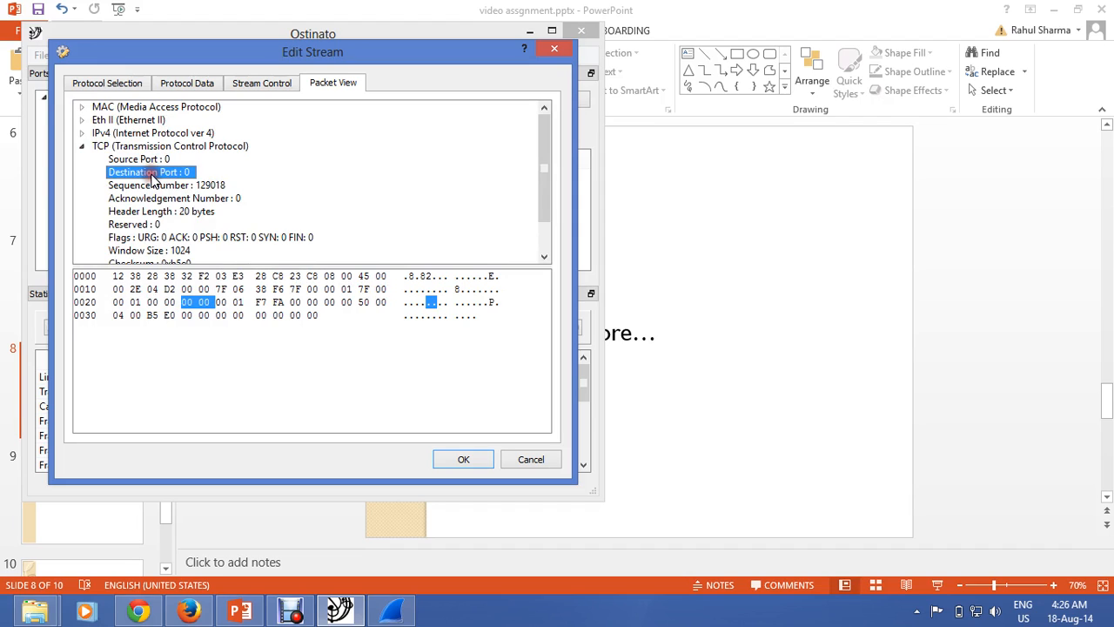
pyautogui.click(83, 146)
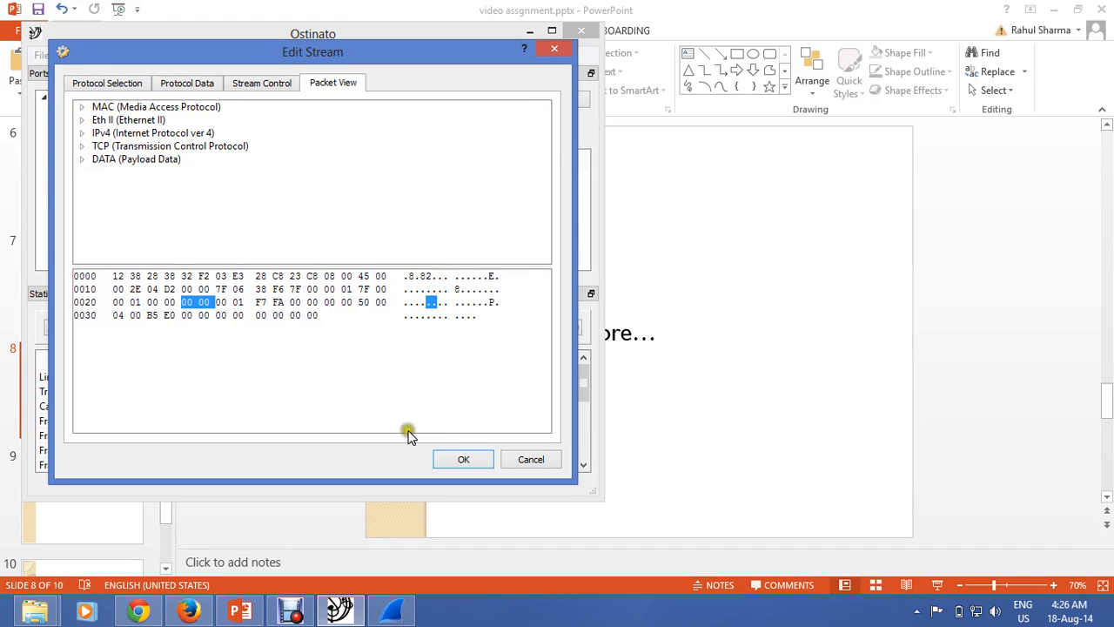
# - Accept the stream settings and apply the stream to Port 4
pyautogui.click(456, 459)
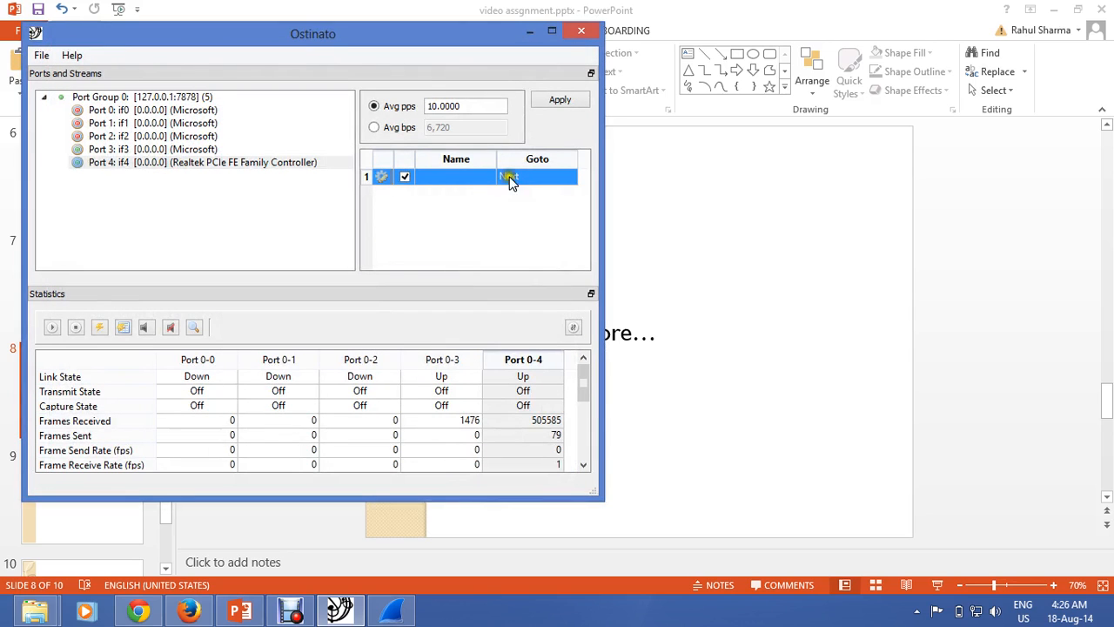
pyautogui.click(557, 101)
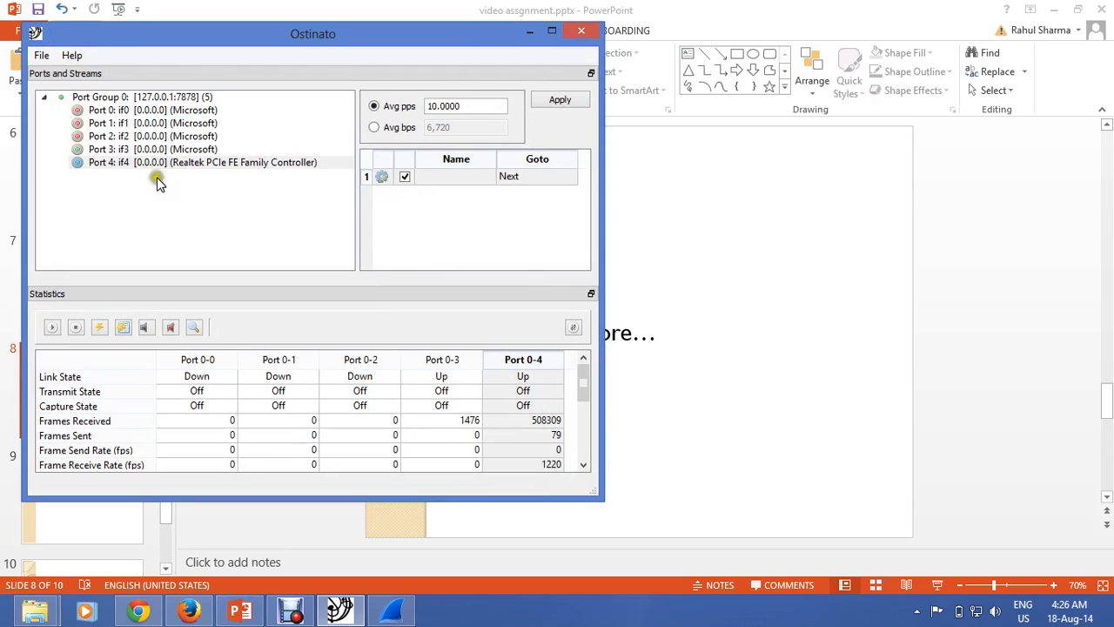
# - Start transmitting the stream on Port 0-4, and stop the transmission once its packets are sent
pyautogui.click(509, 360)
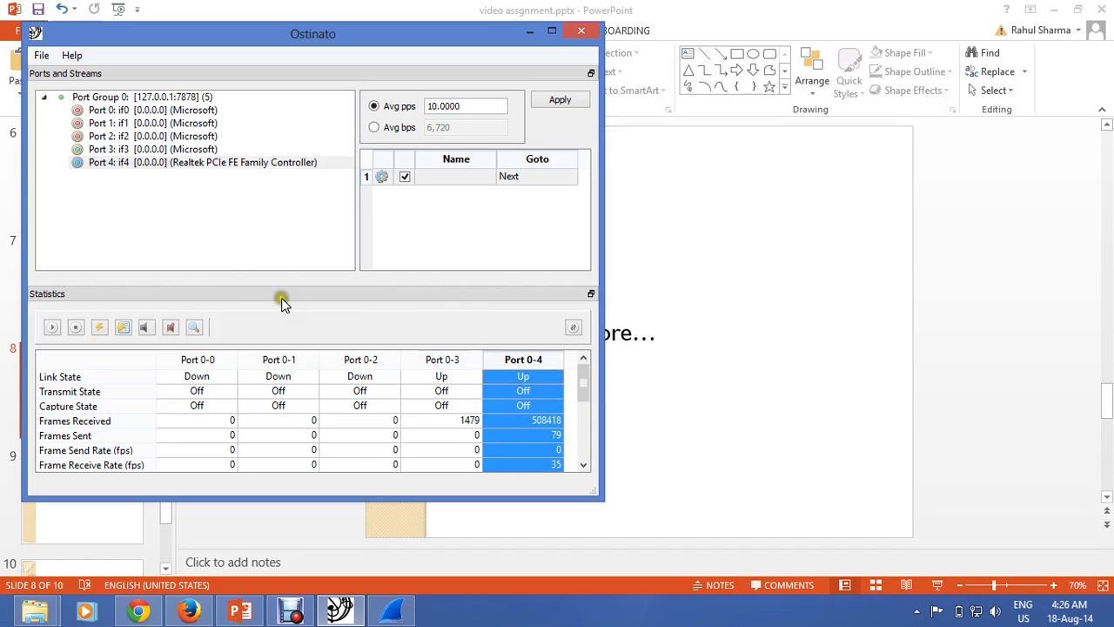
pyautogui.click(53, 326)
pyautogui.click(74, 328)
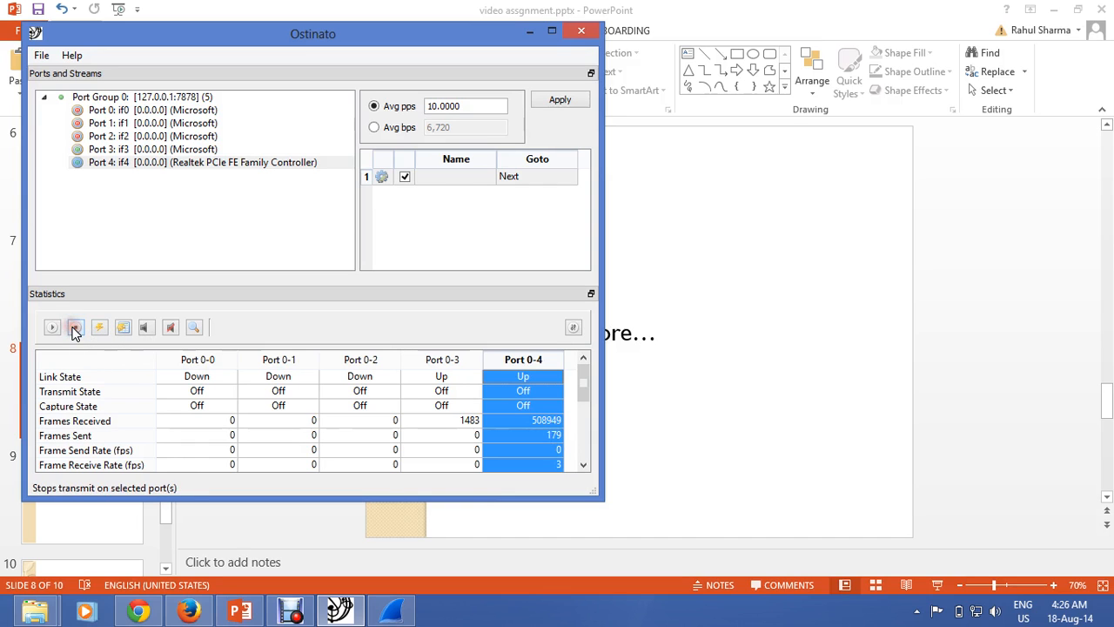
# - Switch to PowerPoint, start the slide show from the Tools slide and advance to the Unethical uses slide
pyautogui.click(250, 606)
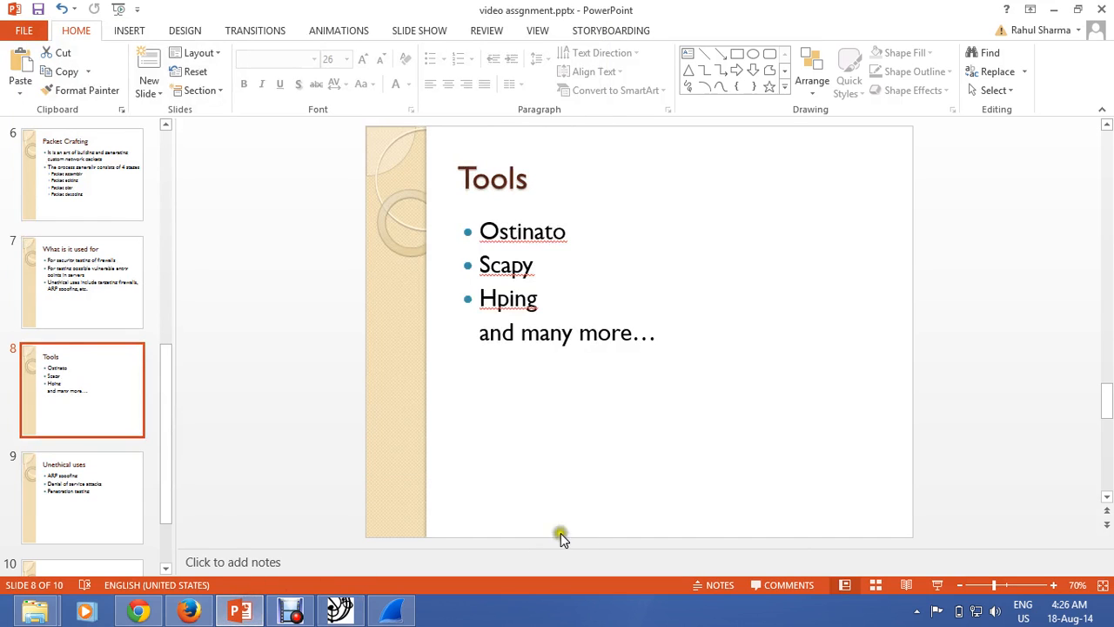
pyautogui.click(937, 585)
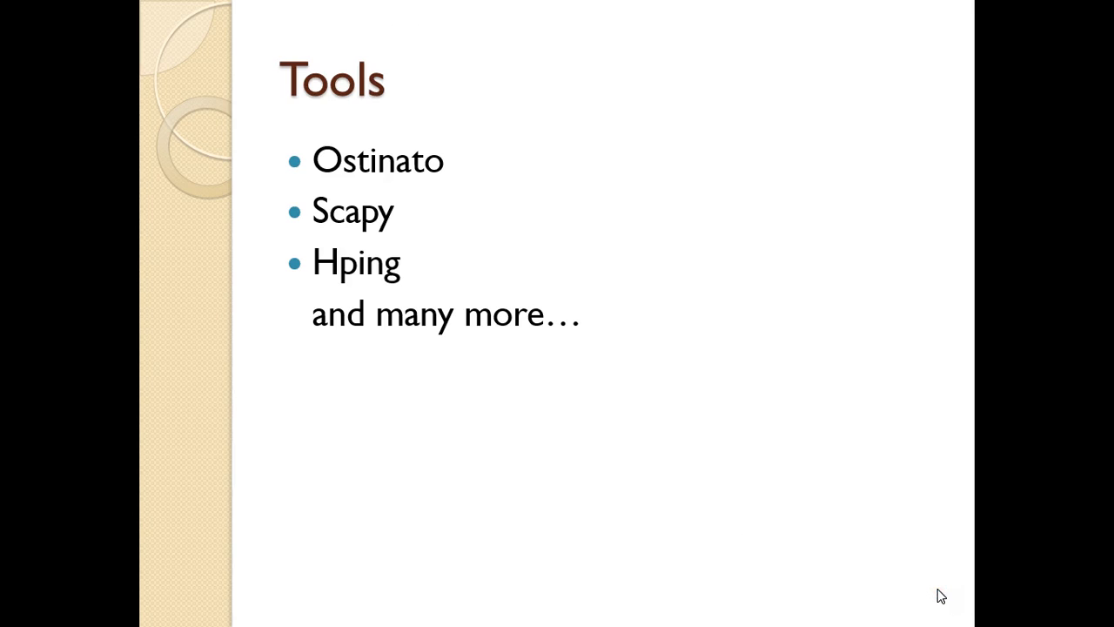
pyautogui.click(940, 596)
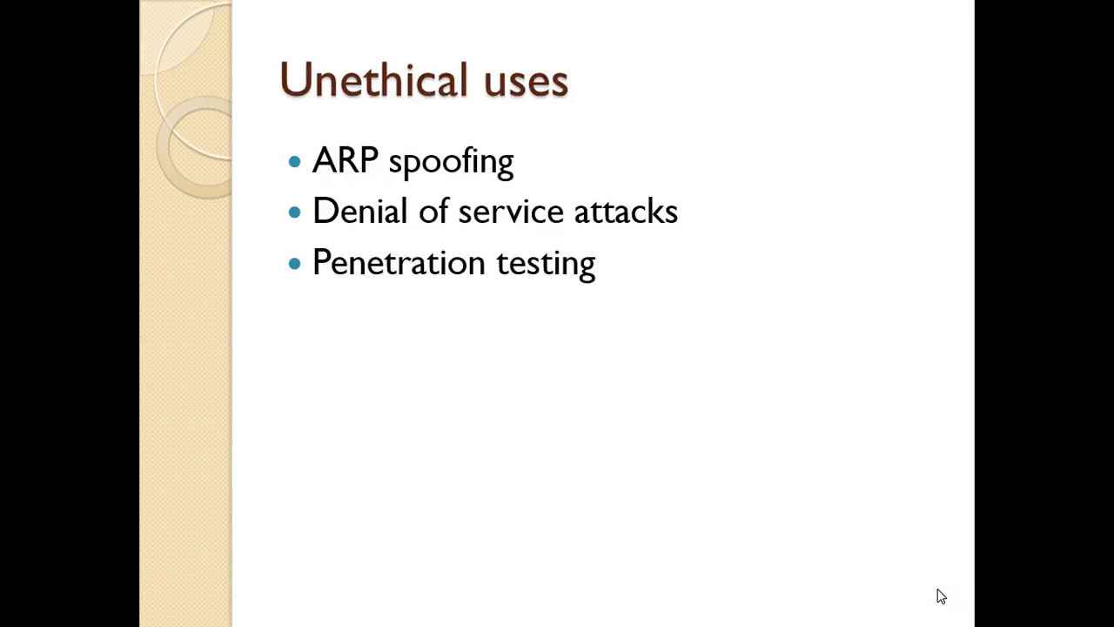